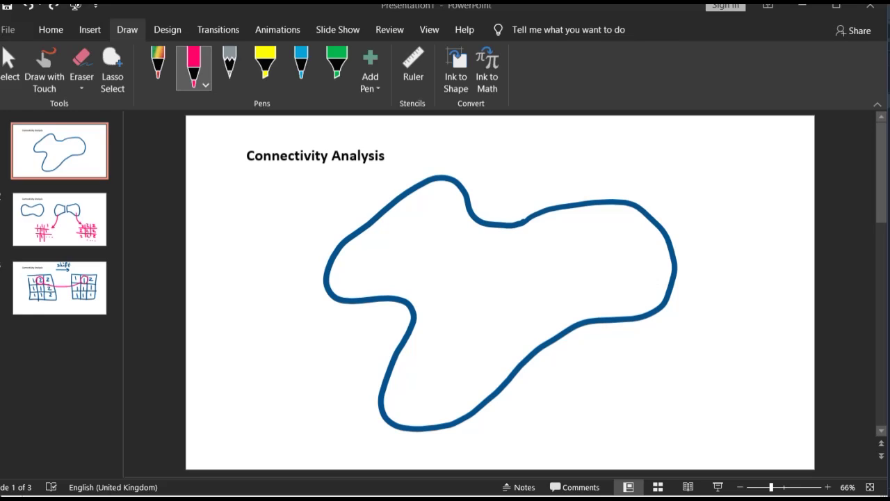
Handwrite 'solid' in pink ink inside the lower right of the blue blob
{"action": "mouse_move", "coordinate": [598, 346]}
{"action": "left_mouse_down"}
{"action": "mouse_move", "coordinate": [580, 369]}
{"action": "mouse_move", "coordinate": [612, 360]}
{"action": "mouse_move", "coordinate": [630, 337]}
{"action": "mouse_move", "coordinate": [642, 362]}
{"action": "left_mouse_up"}
{"action": "left_click_drag", "start_coordinate": [644, 339], "coordinate": [670, 365]}
{"action": "left_click_drag", "start_coordinate": [667, 349], "coordinate": [669, 367]}
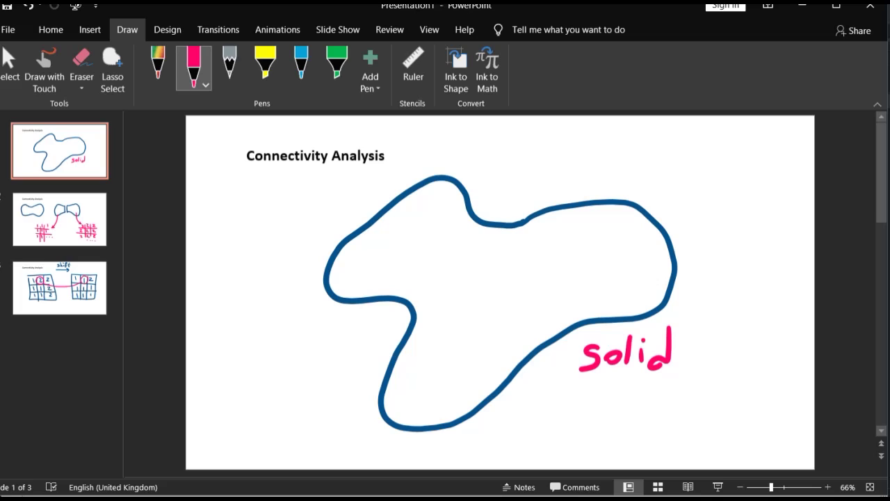
Draw five pink circles in the blob: right, top, left, large middle and bottom
{"action": "mouse_move", "coordinate": [639, 222]}
{"action": "left_mouse_down"}
{"action": "mouse_move", "coordinate": [603, 211]}
{"action": "mouse_move", "coordinate": [564, 243]}
{"action": "mouse_move", "coordinate": [582, 295]}
{"action": "mouse_move", "coordinate": [634, 308]}
{"action": "mouse_move", "coordinate": [659, 265]}
{"action": "mouse_move", "coordinate": [629, 212]}
{"action": "left_mouse_up"}
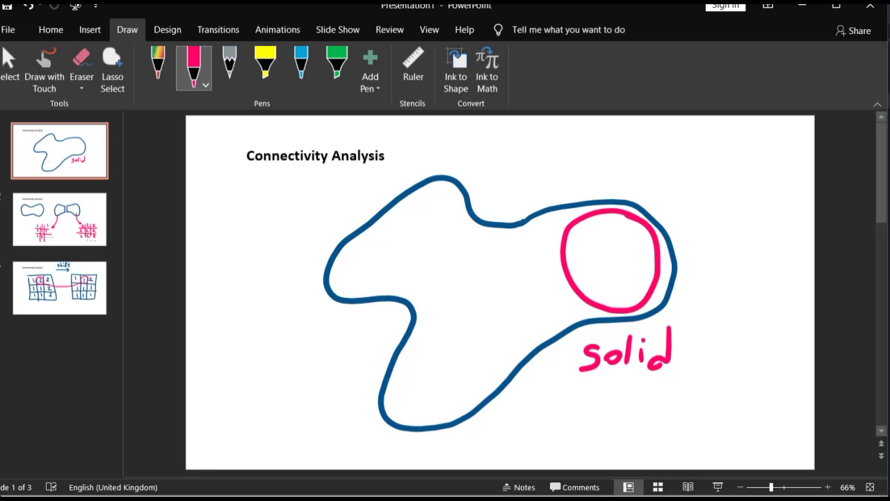
{"action": "mouse_move", "coordinate": [453, 193]}
{"action": "left_mouse_down"}
{"action": "mouse_move", "coordinate": [416, 218]}
{"action": "mouse_move", "coordinate": [452, 228]}
{"action": "mouse_move", "coordinate": [452, 191]}
{"action": "left_mouse_up"}
{"action": "mouse_move", "coordinate": [386, 235]}
{"action": "left_mouse_down"}
{"action": "mouse_move", "coordinate": [354, 249]}
{"action": "mouse_move", "coordinate": [387, 290]}
{"action": "mouse_move", "coordinate": [363, 245]}
{"action": "left_mouse_up"}
{"action": "mouse_move", "coordinate": [512, 235]}
{"action": "left_mouse_down"}
{"action": "mouse_move", "coordinate": [455, 258]}
{"action": "mouse_move", "coordinate": [455, 311]}
{"action": "mouse_move", "coordinate": [506, 333]}
{"action": "mouse_move", "coordinate": [532, 283]}
{"action": "mouse_move", "coordinate": [494, 235]}
{"action": "left_mouse_up"}
{"action": "mouse_move", "coordinate": [452, 348]}
{"action": "left_mouse_down"}
{"action": "mouse_move", "coordinate": [407, 368]}
{"action": "mouse_move", "coordinate": [426, 409]}
{"action": "mouse_move", "coordinate": [466, 383]}
{"action": "mouse_move", "coordinate": [438, 347]}
{"action": "left_mouse_up"}
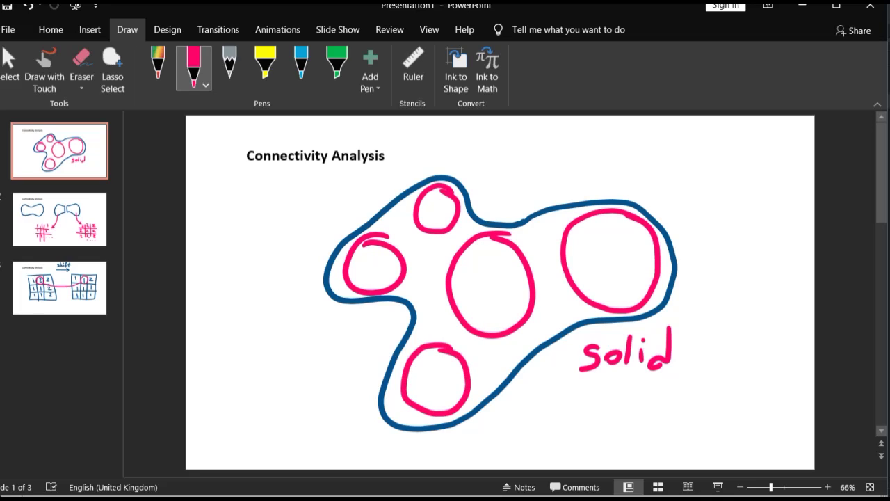
Join the middle circle to its right, top, left and bottom neighbours with pink double lines
{"action": "mouse_move", "coordinate": [533, 274]}
{"action": "left_mouse_down"}
{"action": "mouse_move", "coordinate": [564, 264]}
{"action": "mouse_move", "coordinate": [568, 277]}
{"action": "left_mouse_up"}
{"action": "mouse_move", "coordinate": [455, 221]}
{"action": "left_mouse_down"}
{"action": "mouse_move", "coordinate": [467, 240]}
{"action": "mouse_move", "coordinate": [461, 247]}
{"action": "left_mouse_up"}
{"action": "mouse_move", "coordinate": [381, 247]}
{"action": "left_mouse_down"}
{"action": "mouse_move", "coordinate": [427, 224]}
{"action": "mouse_move", "coordinate": [419, 232]}
{"action": "left_mouse_up"}
{"action": "mouse_move", "coordinate": [408, 267]}
{"action": "left_mouse_down"}
{"action": "mouse_move", "coordinate": [450, 264]}
{"action": "mouse_move", "coordinate": [457, 279]}
{"action": "left_mouse_up"}
{"action": "mouse_move", "coordinate": [474, 332]}
{"action": "left_mouse_down"}
{"action": "mouse_move", "coordinate": [457, 353]}
{"action": "mouse_move", "coordinate": [467, 363]}
{"action": "left_mouse_up"}
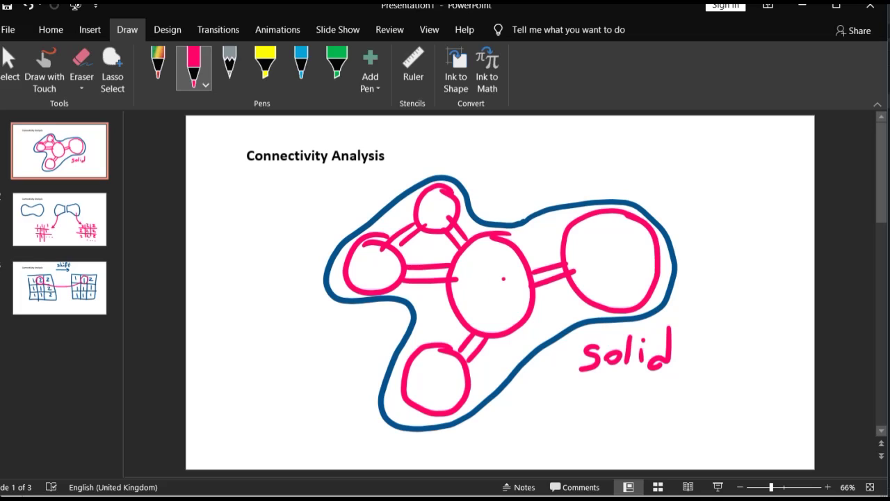
Write a pink 4 inside the large central circle
{"action": "left_click_drag", "start_coordinate": [488, 264], "coordinate": [505, 282]}
{"action": "left_click_drag", "start_coordinate": [492, 267], "coordinate": [495, 302]}
Write 1 in the right and bottom circles and 2 in the left and top circles
{"action": "left_click_drag", "start_coordinate": [606, 242], "coordinate": [614, 266]}
{"action": "left_click_drag", "start_coordinate": [438, 356], "coordinate": [446, 382]}
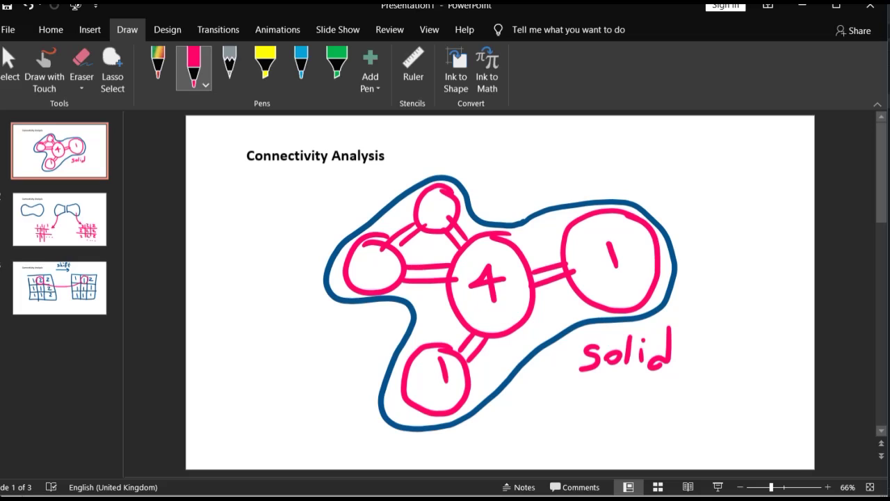
{"action": "left_click_drag", "start_coordinate": [368, 262], "coordinate": [394, 275]}
{"action": "mouse_move", "coordinate": [428, 203]}
{"action": "left_mouse_down"}
{"action": "mouse_move", "coordinate": [438, 224]}
{"action": "mouse_move", "coordinate": [456, 207]}
{"action": "left_mouse_up"}
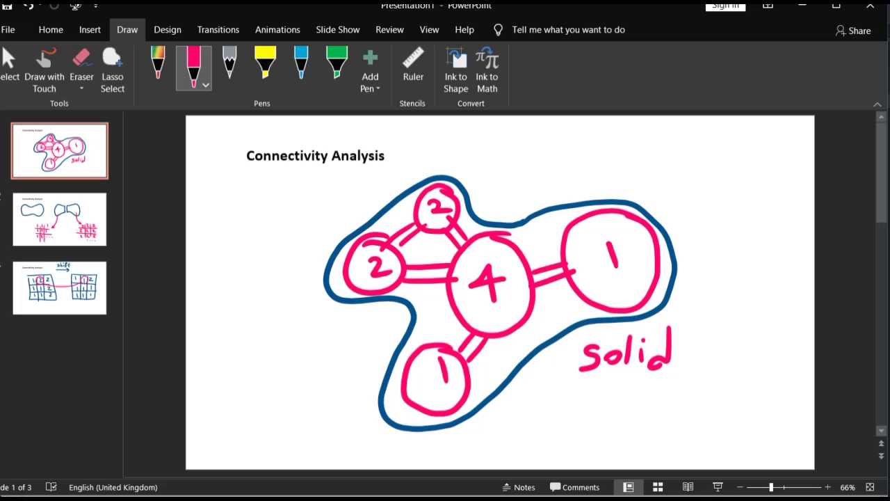
Add a lone circled 0 right of the blob and a linked circled 2 at lower left
{"action": "mouse_move", "coordinate": [757, 186]}
{"action": "left_mouse_down"}
{"action": "mouse_move", "coordinate": [734, 206]}
{"action": "mouse_move", "coordinate": [783, 221]}
{"action": "mouse_move", "coordinate": [758, 187]}
{"action": "mouse_move", "coordinate": [762, 218]}
{"action": "mouse_move", "coordinate": [754, 203]}
{"action": "left_mouse_up"}
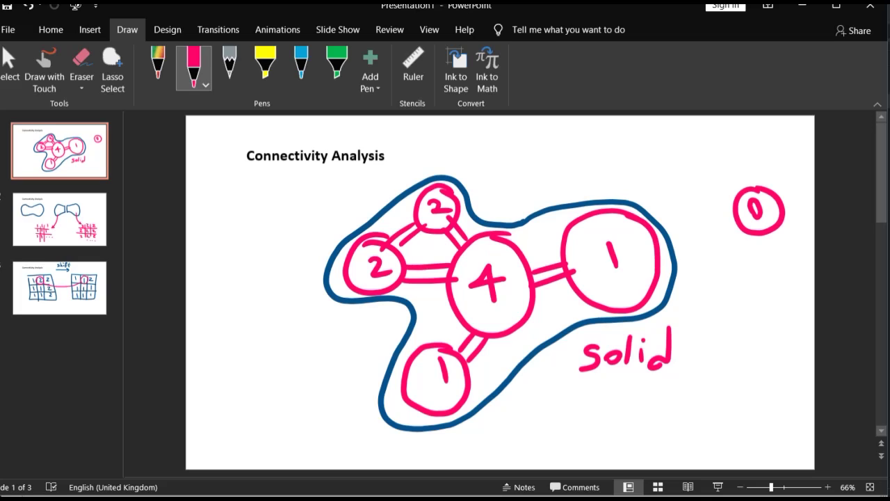
{"action": "mouse_move", "coordinate": [277, 356]}
{"action": "left_mouse_down"}
{"action": "mouse_move", "coordinate": [304, 360]}
{"action": "mouse_move", "coordinate": [273, 346]}
{"action": "mouse_move", "coordinate": [280, 358]}
{"action": "left_mouse_up"}
{"action": "mouse_move", "coordinate": [285, 338]}
{"action": "left_mouse_down"}
{"action": "mouse_move", "coordinate": [303, 353]}
{"action": "mouse_move", "coordinate": [341, 335]}
{"action": "mouse_move", "coordinate": [242, 362]}
{"action": "left_mouse_up"}
{"action": "mouse_move", "coordinate": [273, 356]}
{"action": "left_mouse_down"}
{"action": "mouse_move", "coordinate": [201, 382]}
{"action": "mouse_move", "coordinate": [209, 389]}
{"action": "mouse_move", "coordinate": [244, 367]}
{"action": "mouse_move", "coordinate": [254, 374]}
{"action": "left_mouse_up"}
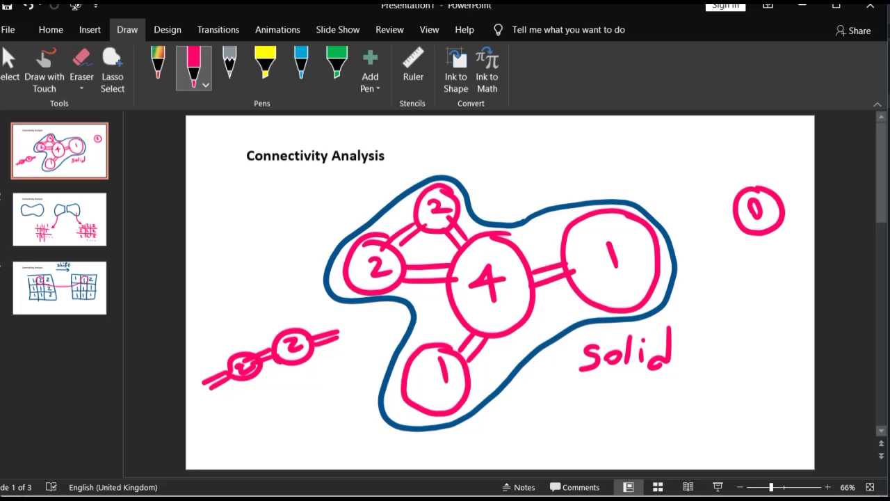
On slide 2, ink a scatter of small pink 0 and 9 marks above the right bow-tie
{"action": "left_click", "coordinate": [87, 221]}
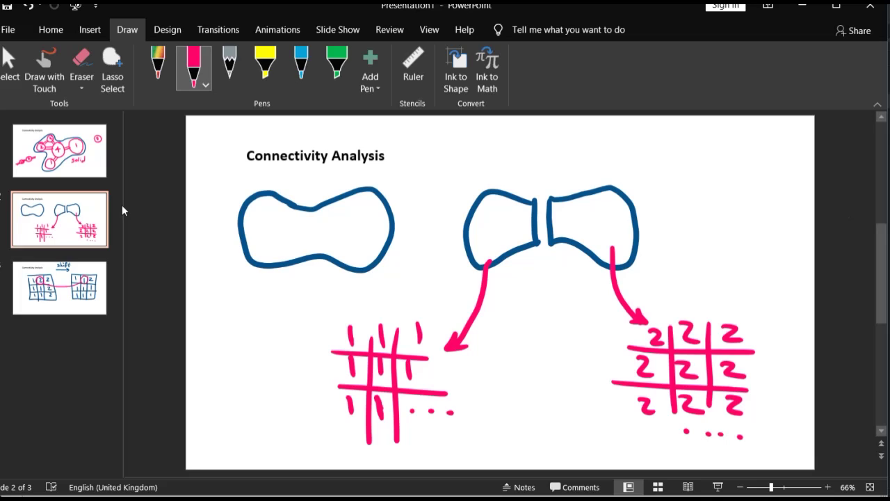
{"action": "mouse_move", "coordinate": [487, 159]}
{"action": "left_mouse_down"}
{"action": "mouse_move", "coordinate": [485, 167]}
{"action": "mouse_move", "coordinate": [489, 150]}
{"action": "mouse_move", "coordinate": [504, 163]}
{"action": "mouse_move", "coordinate": [507, 149]}
{"action": "mouse_move", "coordinate": [570, 160]}
{"action": "left_mouse_up"}
{"action": "mouse_move", "coordinate": [626, 153]}
{"action": "left_mouse_down"}
{"action": "mouse_move", "coordinate": [625, 167]}
{"action": "mouse_move", "coordinate": [627, 154]}
{"action": "left_mouse_up"}
{"action": "left_click_drag", "start_coordinate": [657, 181], "coordinate": [662, 170]}
{"action": "left_click_drag", "start_coordinate": [572, 172], "coordinate": [569, 170]}
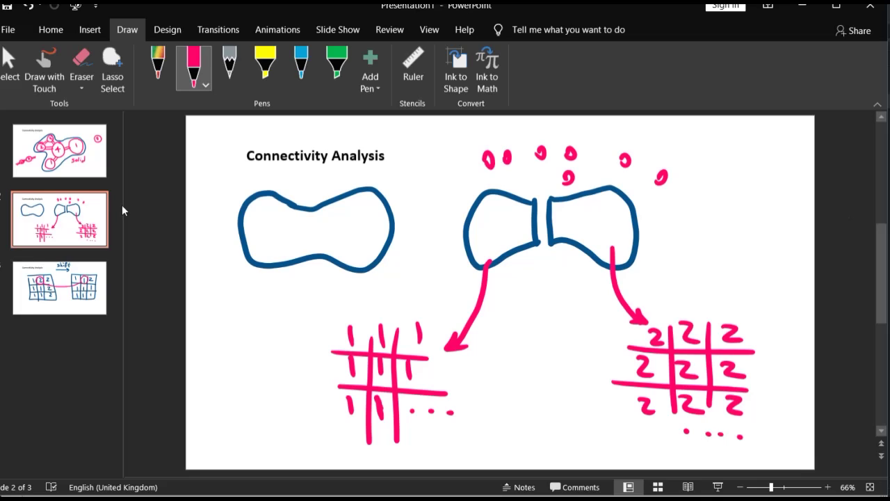
Draw a column of small pink 9s down the gap between the bow-tie halves
{"action": "mouse_move", "coordinate": [539, 188]}
{"action": "left_mouse_down"}
{"action": "mouse_move", "coordinate": [544, 193]}
{"action": "mouse_move", "coordinate": [545, 177]}
{"action": "mouse_move", "coordinate": [541, 188]}
{"action": "left_mouse_up"}
{"action": "mouse_move", "coordinate": [543, 221]}
{"action": "left_mouse_down"}
{"action": "mouse_move", "coordinate": [545, 201]}
{"action": "mouse_move", "coordinate": [539, 256]}
{"action": "left_mouse_up"}
{"action": "mouse_move", "coordinate": [543, 290]}
{"action": "left_mouse_down"}
{"action": "mouse_move", "coordinate": [545, 276]}
{"action": "mouse_move", "coordinate": [540, 285]}
{"action": "left_mouse_up"}
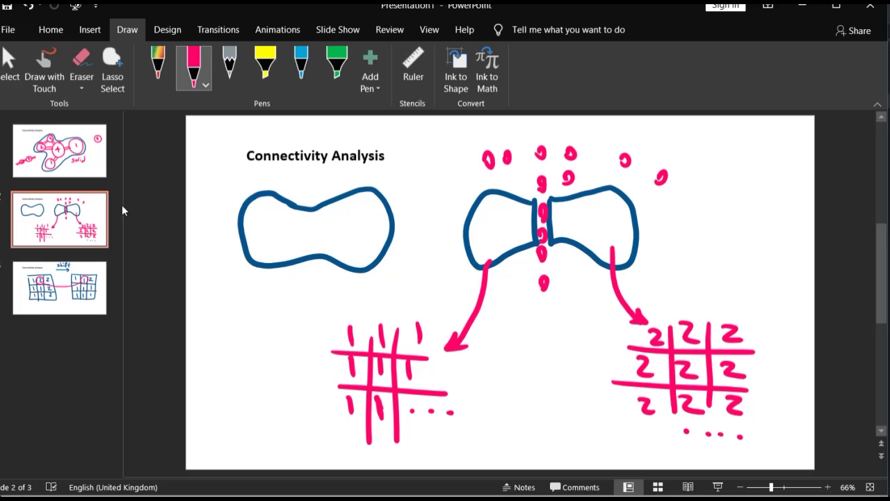
Switch the pen to gold and handwrite 'dilation' beneath the grids
{"action": "left_click", "coordinate": [206, 85]}
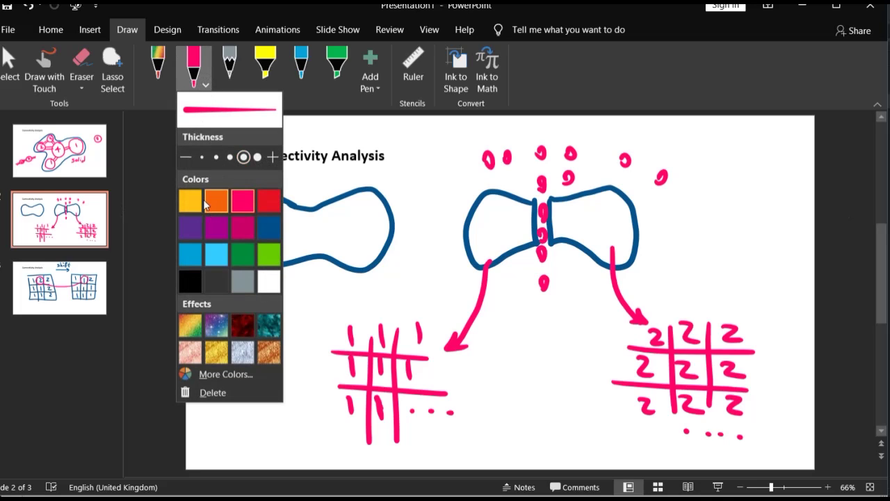
{"action": "left_click", "coordinate": [190, 200]}
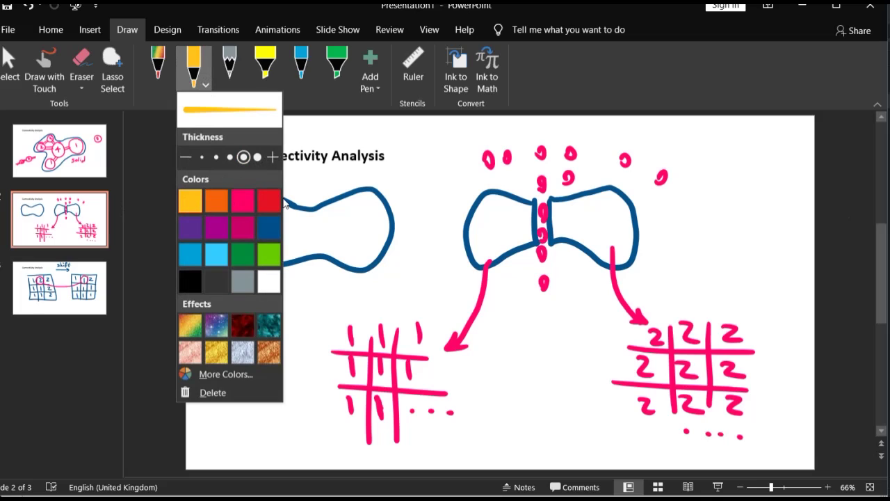
{"action": "mouse_move", "coordinate": [483, 420]}
{"action": "left_mouse_down"}
{"action": "mouse_move", "coordinate": [489, 448]}
{"action": "mouse_move", "coordinate": [498, 443]}
{"action": "mouse_move", "coordinate": [493, 413]}
{"action": "mouse_move", "coordinate": [505, 421]}
{"action": "mouse_move", "coordinate": [508, 441]}
{"action": "mouse_move", "coordinate": [498, 441]}
{"action": "mouse_move", "coordinate": [555, 426]}
{"action": "left_mouse_up"}
{"action": "left_click", "coordinate": [493, 412]}
{"action": "mouse_move", "coordinate": [561, 426]}
{"action": "left_mouse_down"}
{"action": "mouse_move", "coordinate": [563, 438]}
{"action": "mouse_move", "coordinate": [582, 426]}
{"action": "mouse_move", "coordinate": [624, 437]}
{"action": "left_mouse_up"}
{"action": "left_click", "coordinate": [559, 417]}
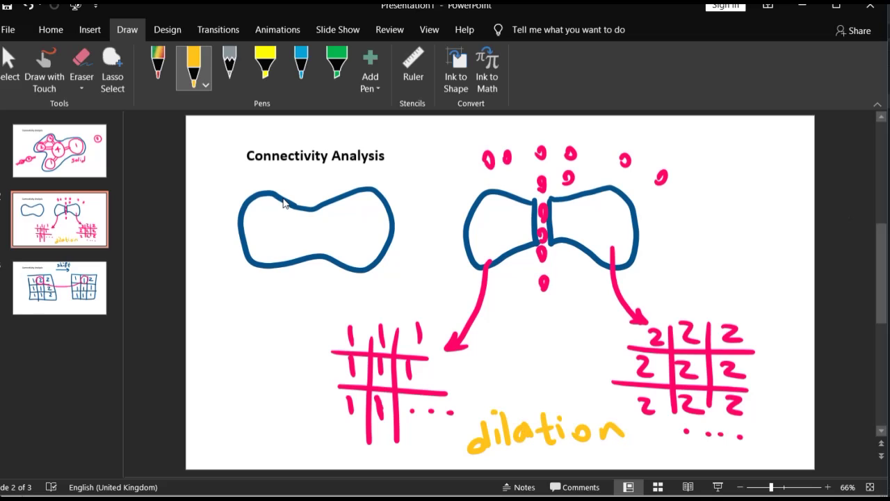
In gold, outline the right bow-tie half and circle the right grid's top-left 2
{"action": "mouse_move", "coordinate": [547, 194]}
{"action": "left_mouse_down"}
{"action": "mouse_move", "coordinate": [626, 190]}
{"action": "mouse_move", "coordinate": [639, 221]}
{"action": "mouse_move", "coordinate": [631, 262]}
{"action": "mouse_move", "coordinate": [609, 269]}
{"action": "mouse_move", "coordinate": [551, 237]}
{"action": "mouse_move", "coordinate": [544, 242]}
{"action": "mouse_move", "coordinate": [556, 198]}
{"action": "left_mouse_up"}
{"action": "mouse_move", "coordinate": [642, 341]}
{"action": "left_mouse_down"}
{"action": "mouse_move", "coordinate": [673, 324]}
{"action": "mouse_move", "coordinate": [644, 326]}
{"action": "left_mouse_up"}
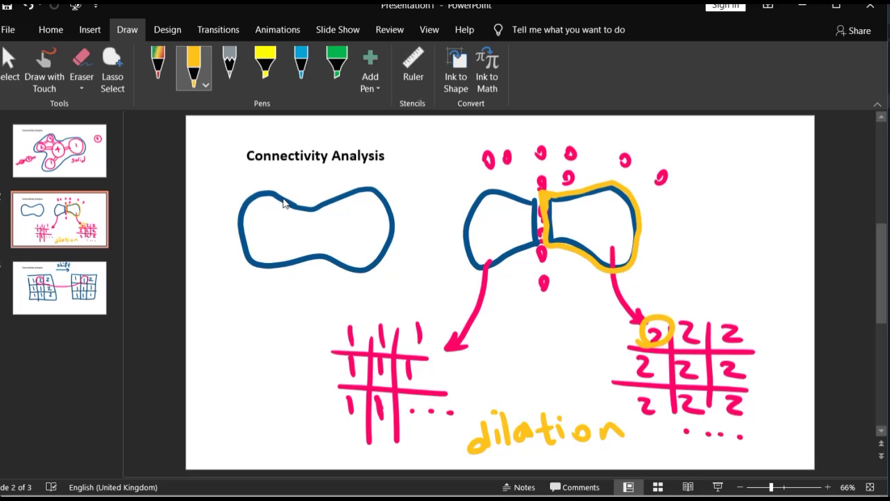
In light green, circle the 1 beside the left grid and outline the left bow-tie half
{"action": "left_click", "coordinate": [206, 84]}
{"action": "left_click", "coordinate": [269, 257]}
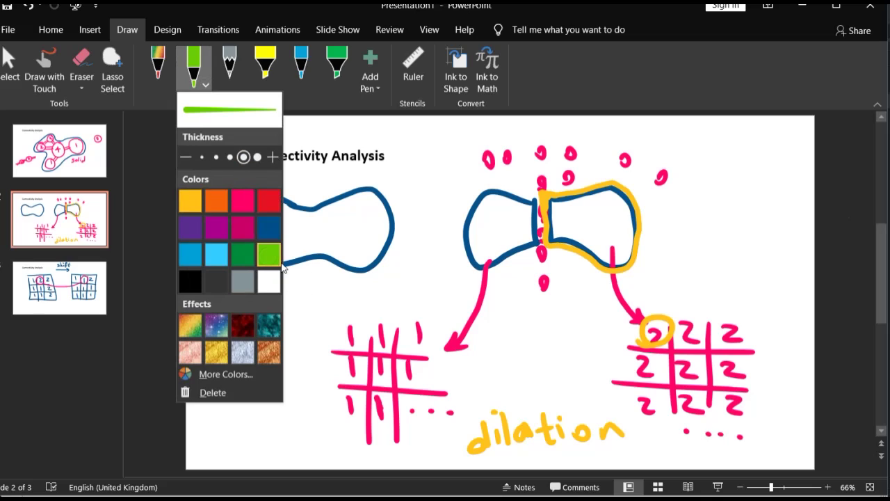
{"action": "mouse_move", "coordinate": [427, 314]}
{"action": "left_mouse_down"}
{"action": "mouse_move", "coordinate": [407, 328]}
{"action": "mouse_move", "coordinate": [410, 320]}
{"action": "left_mouse_up"}
{"action": "mouse_move", "coordinate": [540, 193]}
{"action": "left_mouse_down"}
{"action": "mouse_move", "coordinate": [541, 242]}
{"action": "mouse_move", "coordinate": [481, 274]}
{"action": "mouse_move", "coordinate": [464, 263]}
{"action": "mouse_move", "coordinate": [459, 213]}
{"action": "mouse_move", "coordinate": [480, 192]}
{"action": "mouse_move", "coordinate": [537, 196]}
{"action": "left_mouse_up"}
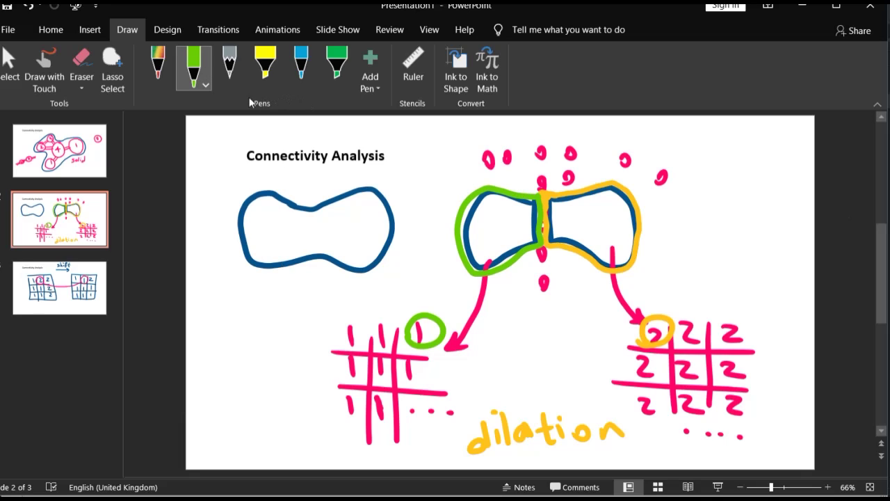
Ring the bow-tie's central seam with a light-blue oval
{"action": "left_click", "coordinate": [194, 70]}
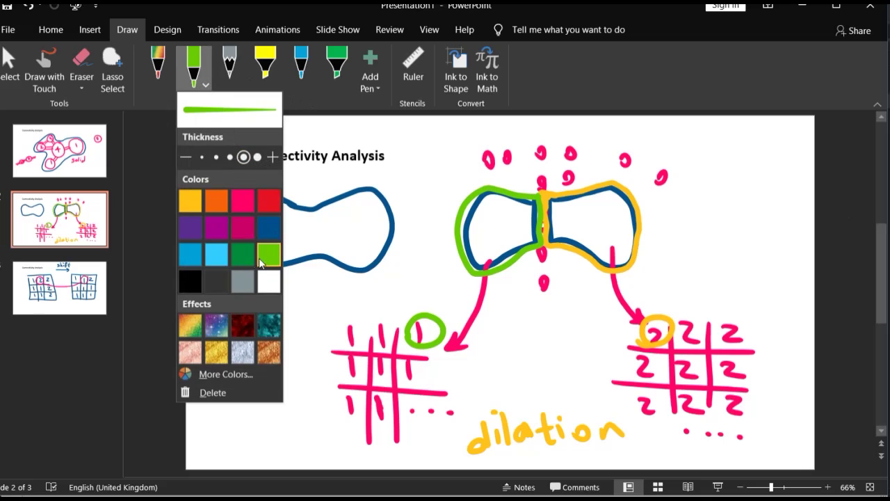
{"action": "left_click", "coordinate": [216, 253]}
{"action": "mouse_move", "coordinate": [517, 228]}
{"action": "left_mouse_down"}
{"action": "mouse_move", "coordinate": [567, 228]}
{"action": "mouse_move", "coordinate": [516, 217]}
{"action": "left_mouse_up"}
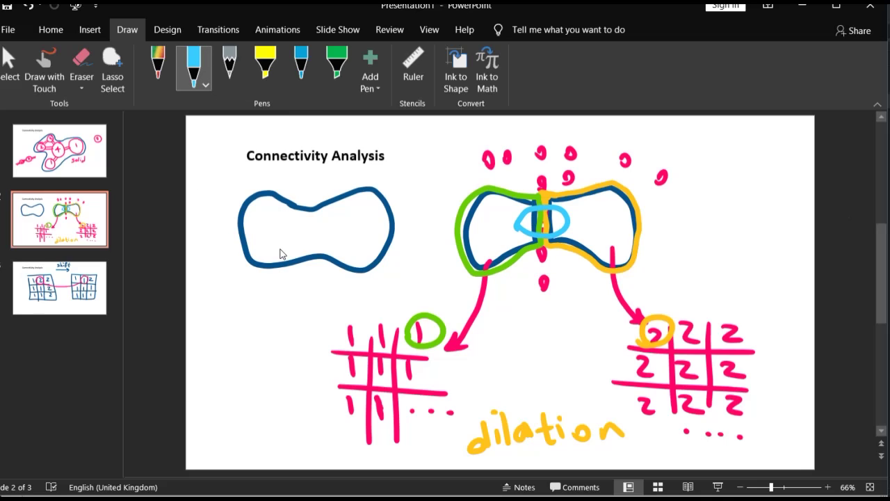